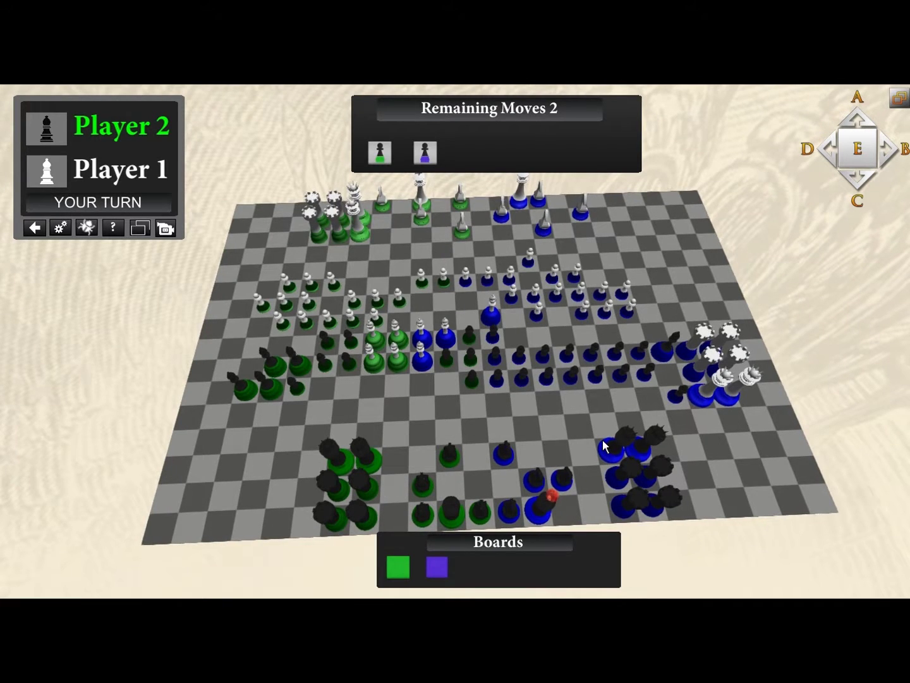
# - Advance Black's queen-and-rooks regiment up the board to capture the green bishops
pyautogui.click(370, 466)
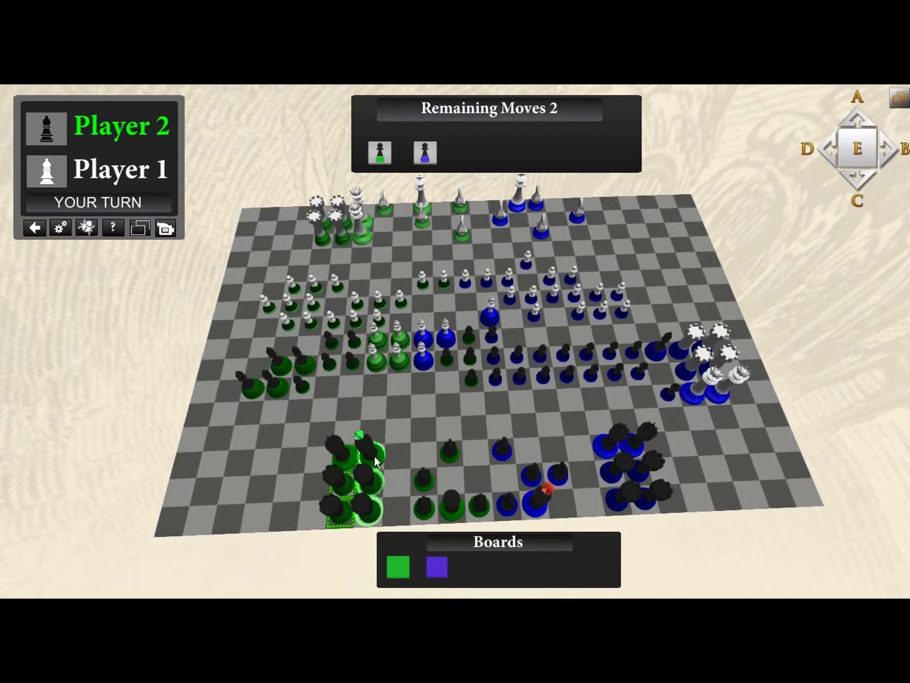
pyautogui.click(383, 317)
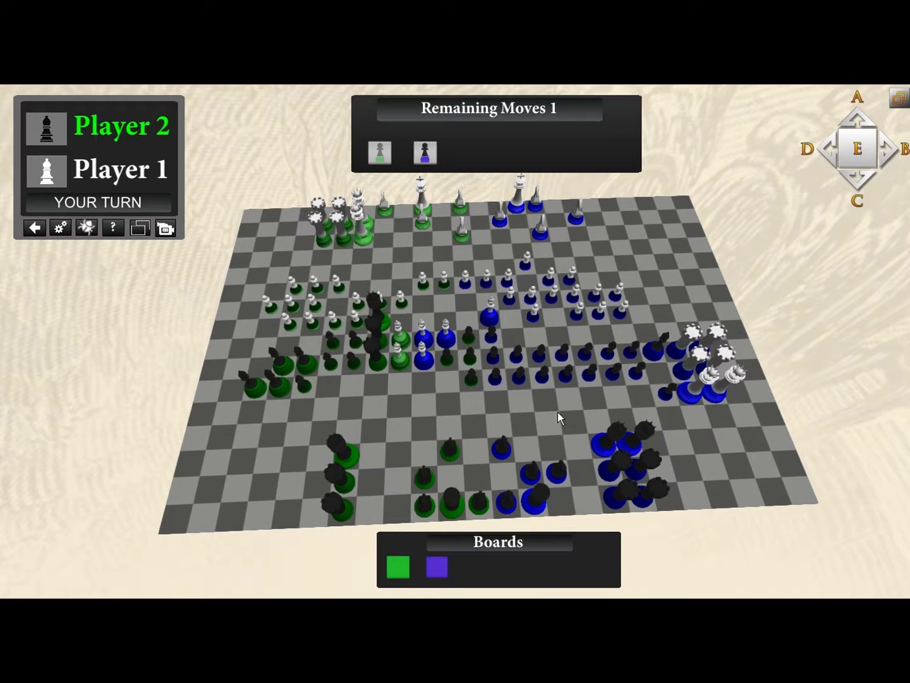
# - Select three black pawns near the white pieces in the middle of the blue board
pyautogui.click(668, 389)
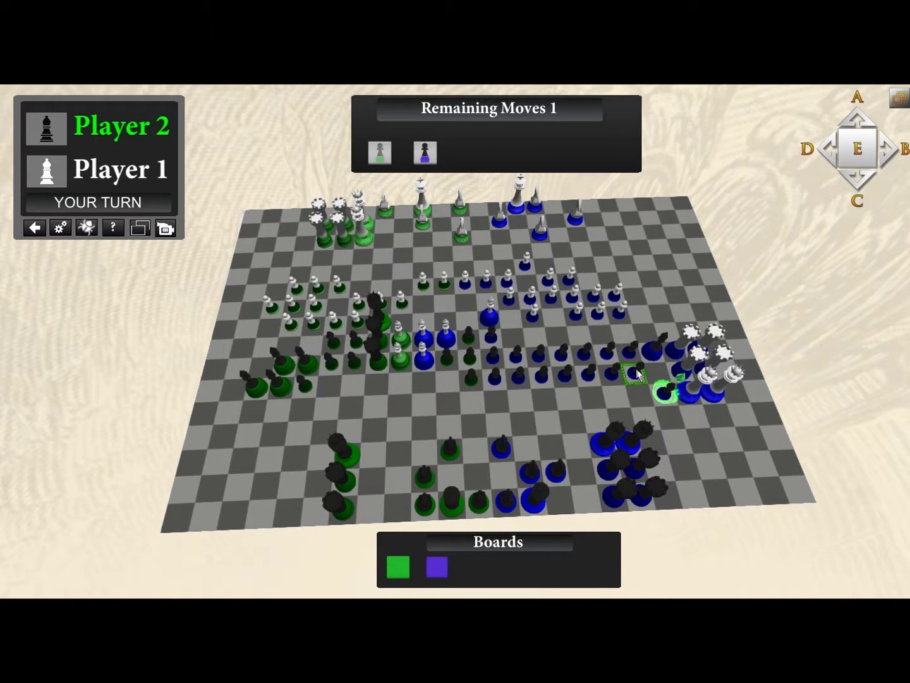
pyautogui.click(638, 372)
pyautogui.click(652, 347)
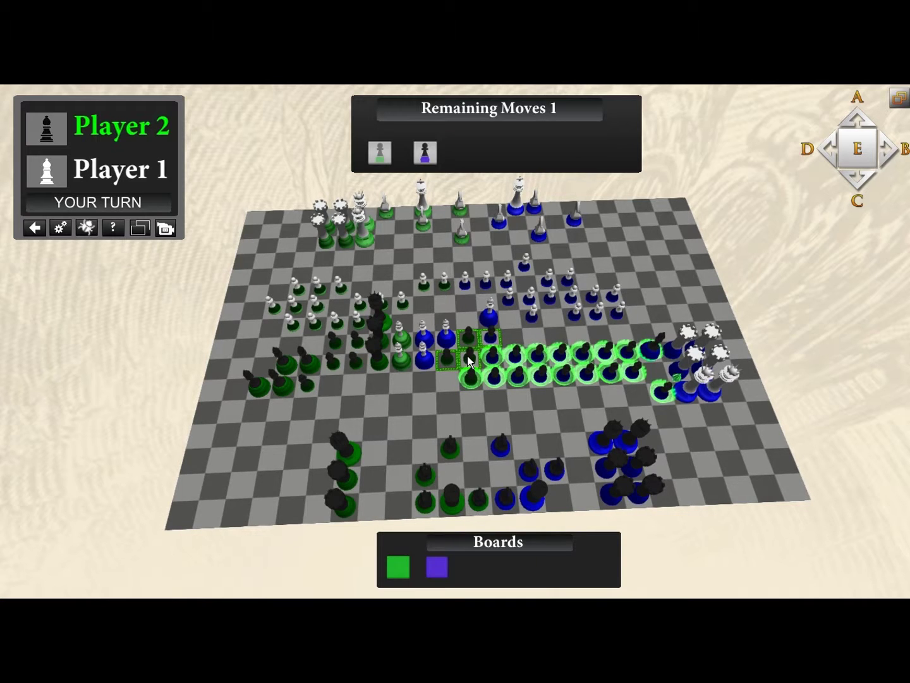
pyautogui.click(491, 341)
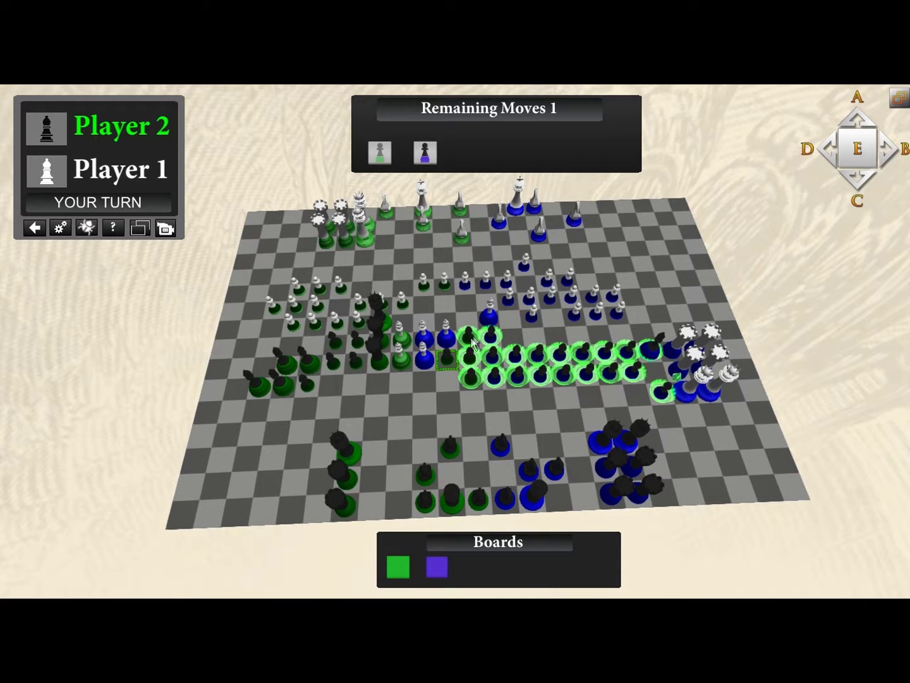